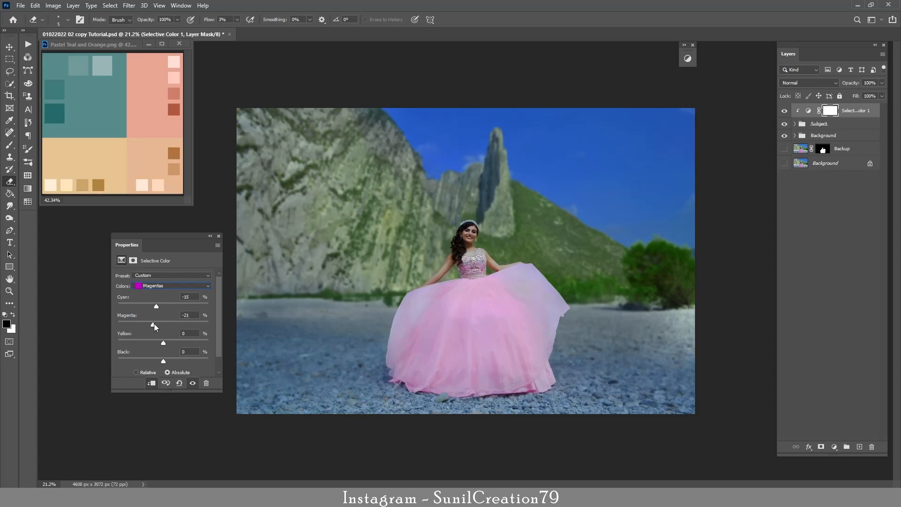
- Set the Magentas in the clipped Selective Color adjustment to Magenta -15, Yellow +40 and Black +24
click(194, 316)
key(Down)
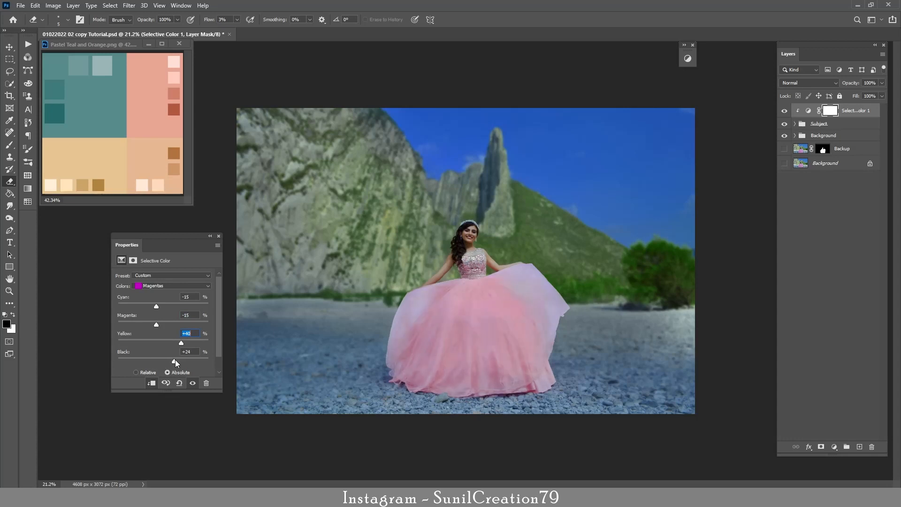
click(211, 235)
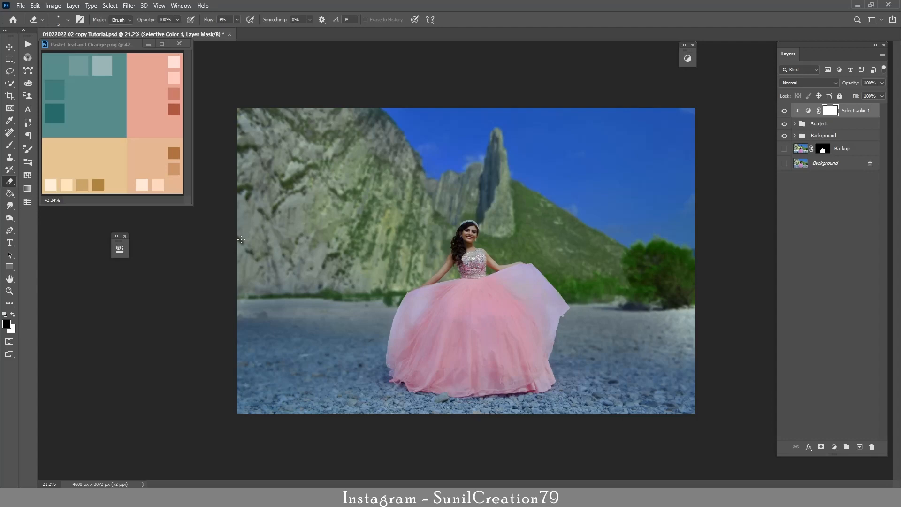
- Compare the dress and skin up close with the Selective Color adjustment hidden and shown
click(784, 113)
click(784, 112)
key(ctrl+space)
drag(468, 233, 519, 237)
click(784, 112)
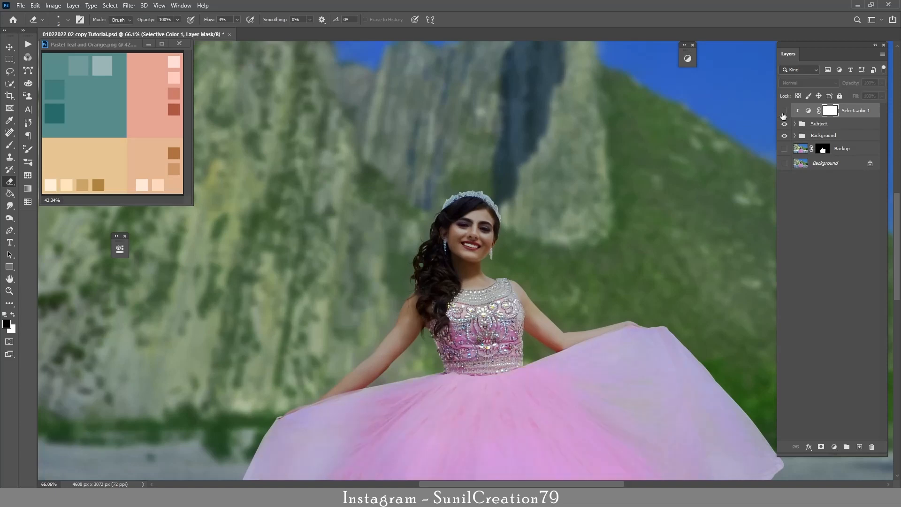
click(784, 112)
click(784, 112)
click(784, 113)
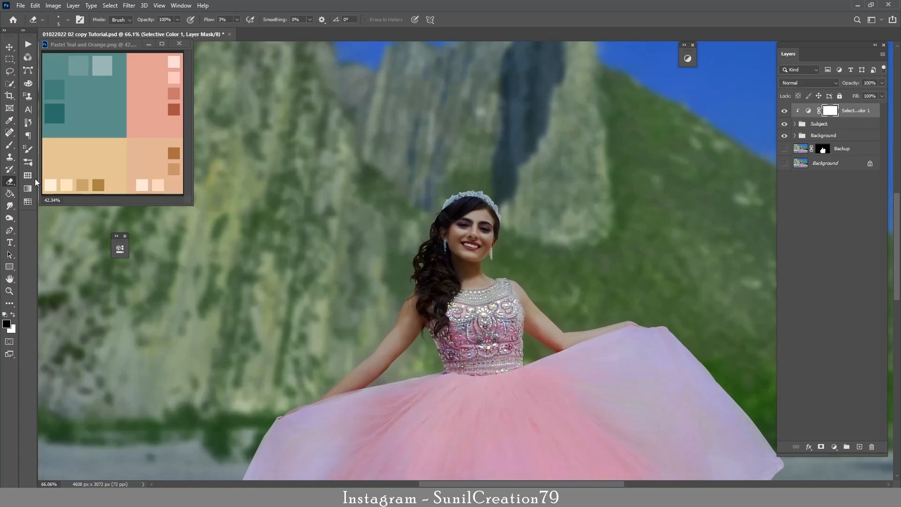
- Set the Brush to 100% flow and size 50, and paint black over the woman on the Selective Color 1 mask
key(b)
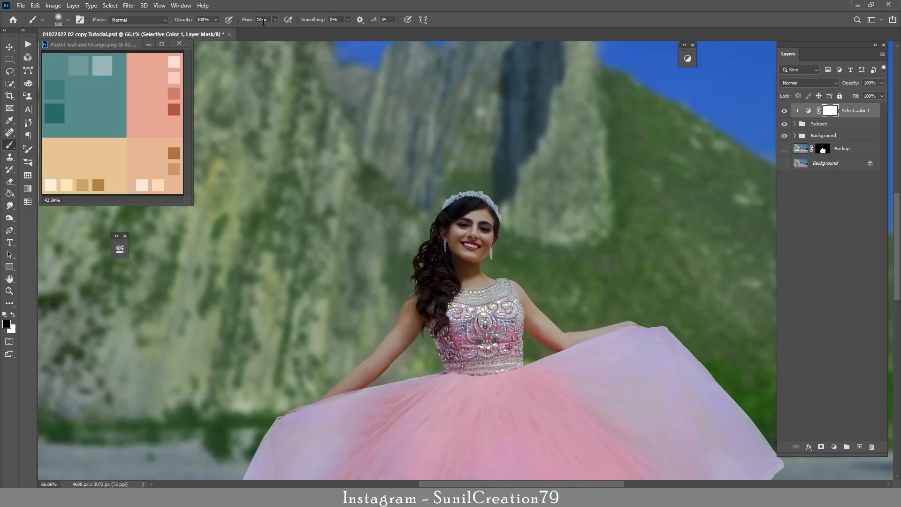
drag(263, 22, 248, 21)
text(100)
key(bracketleft)
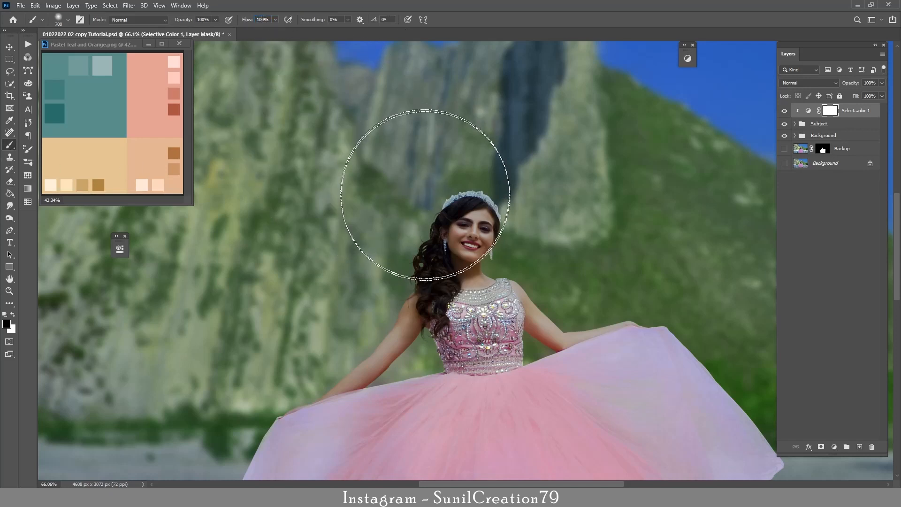
key(bracketleft)
key(bracketleft)
key(bracketleft)
key(bracketleft)
key(bracketleft)
key(bracketleft)
key(bracketleft)
key(bracketleft)
key(bracketleft)
key(bracketleft)
key(bracketleft)
key(bracketleft)
key(bracketleft)
key(bracketleft)
key(bracketleft)
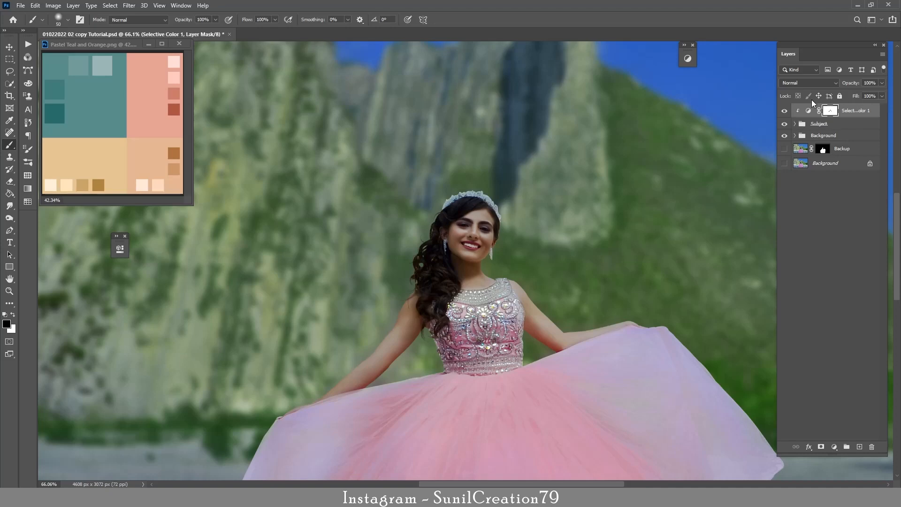
click(783, 113)
click(784, 111)
- Add a new Selective Color adjustment directly above the Background group and enlarge its settings beside the photo
key(z)
mouse_move(488, 230)
mouse_down()
mouse_move(418, 231)
mouse_move(451, 230)
mouse_up()
key(b)
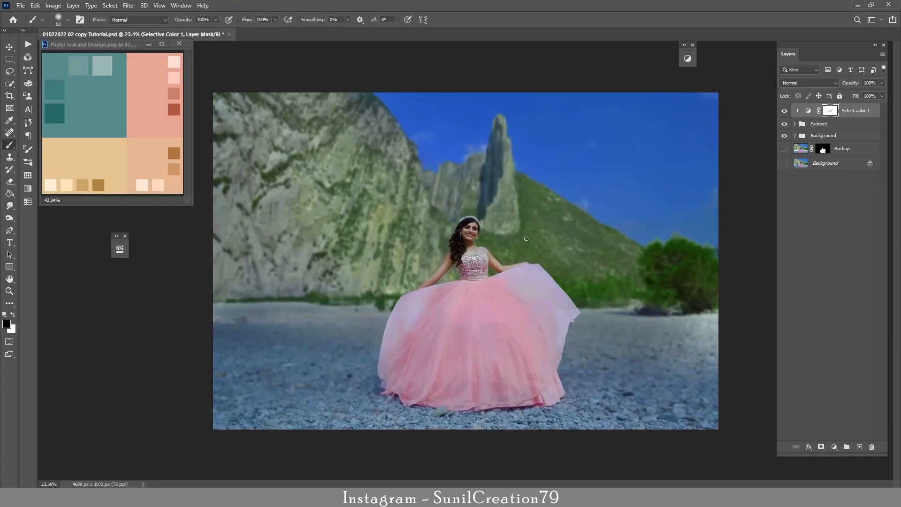
click(820, 136)
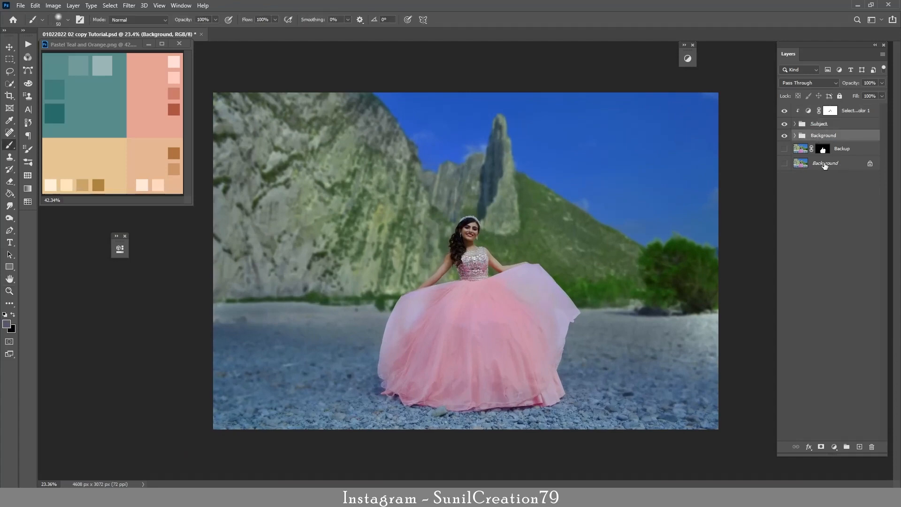
click(833, 446)
click(841, 448)
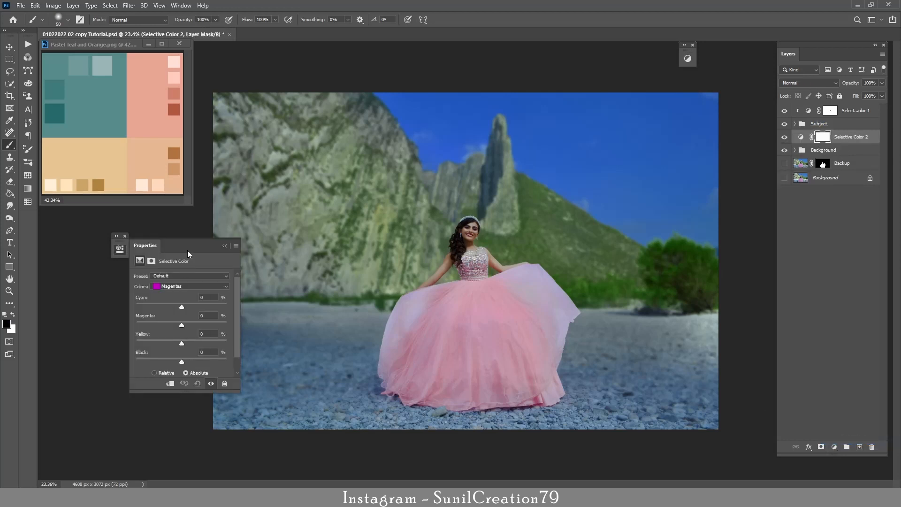
drag(188, 253, 233, 241)
drag(285, 379, 314, 392)
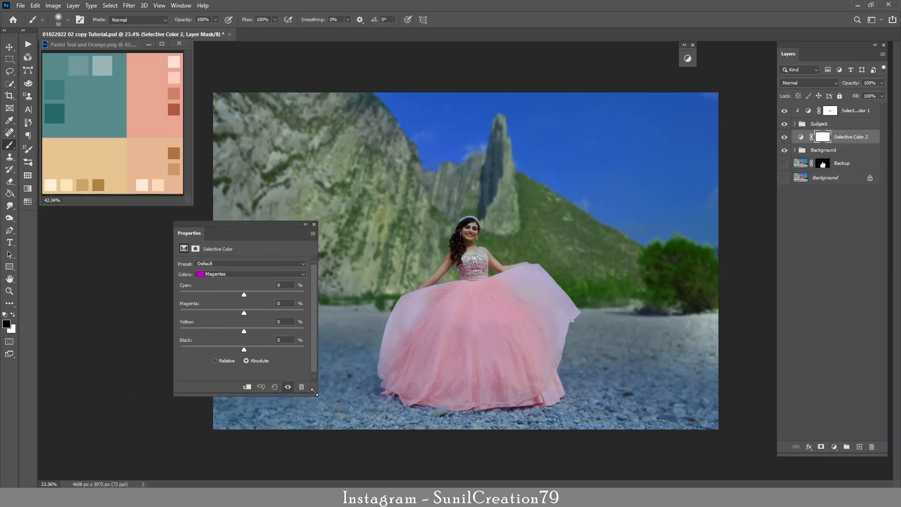
drag(232, 235, 189, 235)
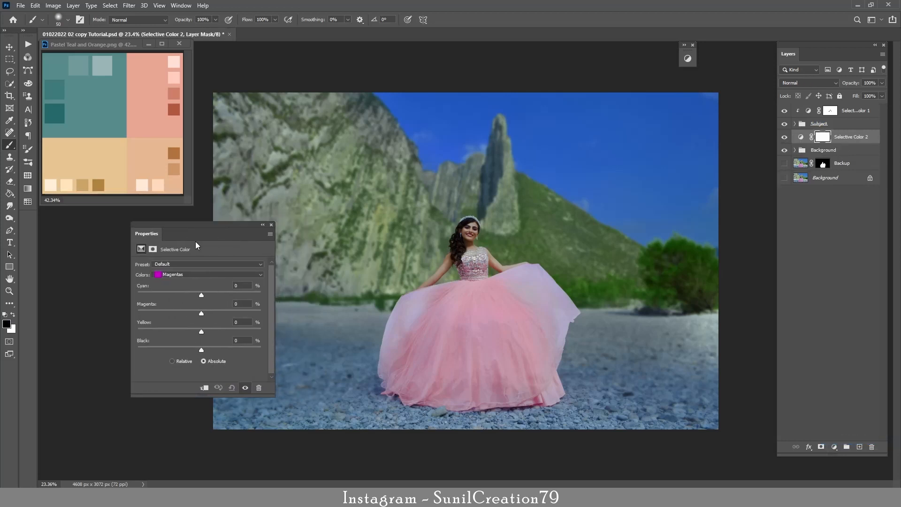
- Set the Greens in Selective Color 2 to Cyan -38, Magenta +51, Yellow +30 and Black -29
click(174, 277)
click(174, 294)
drag(199, 292, 183, 347)
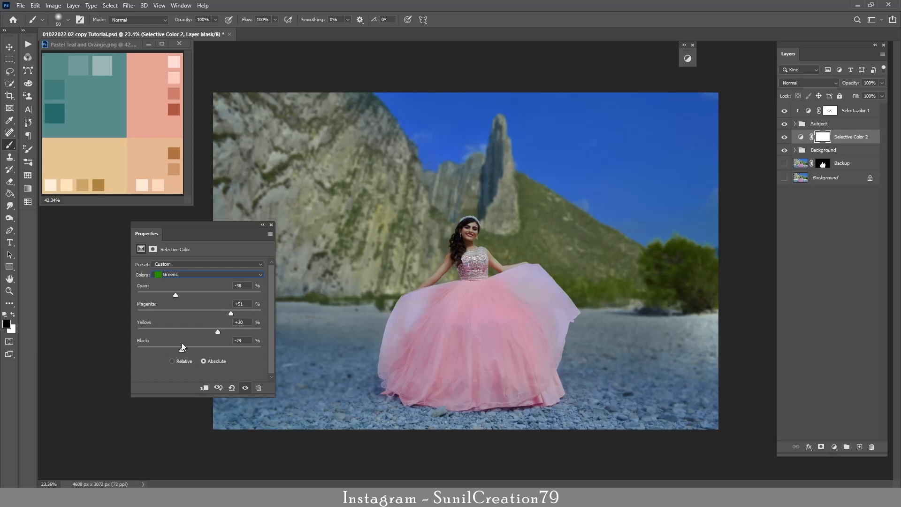
- Set the Yellows in Selective Color 2 to Cyan -44, Magenta +32, Yellow 0 and Black -51
click(190, 275)
click(181, 289)
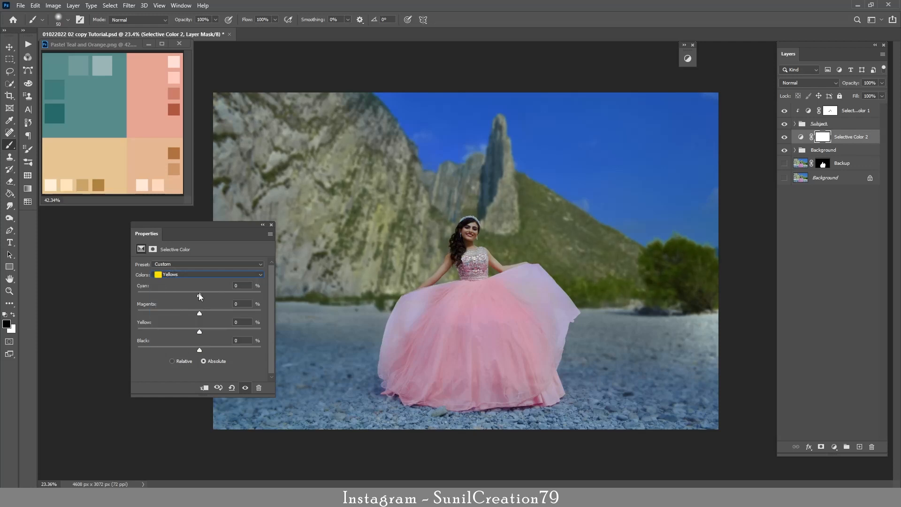
drag(200, 296, 170, 351)
double_click(238, 322)
text(0)
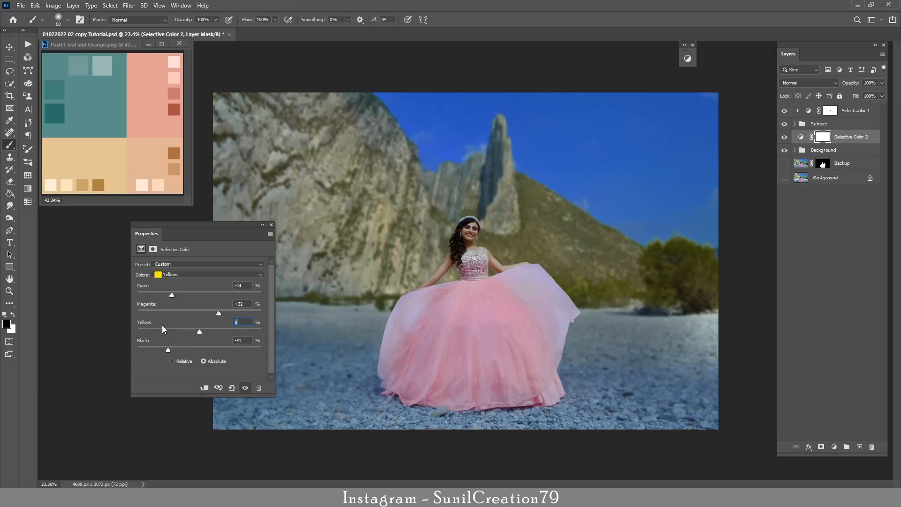
- Set the Neutrals in Selective Color 2 to Cyan -5, Yellow +5 and Black -10, and compare before and after
click(163, 274)
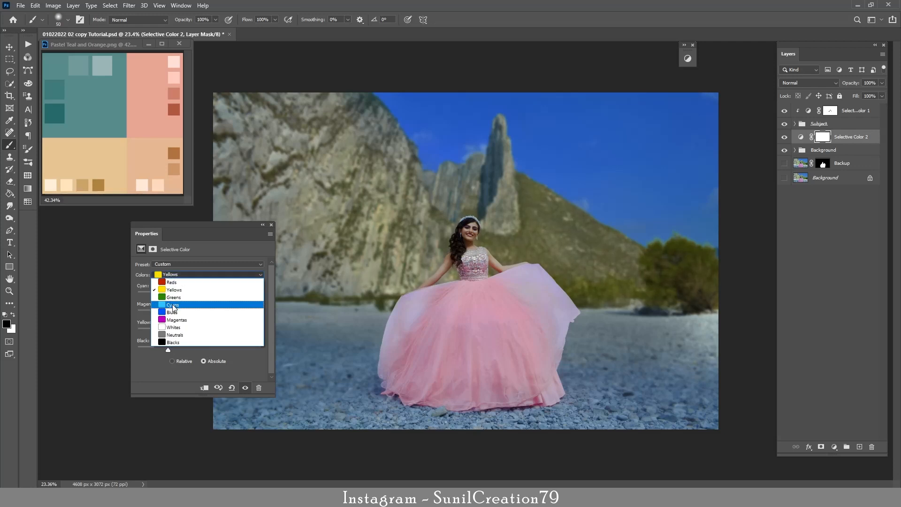
click(176, 334)
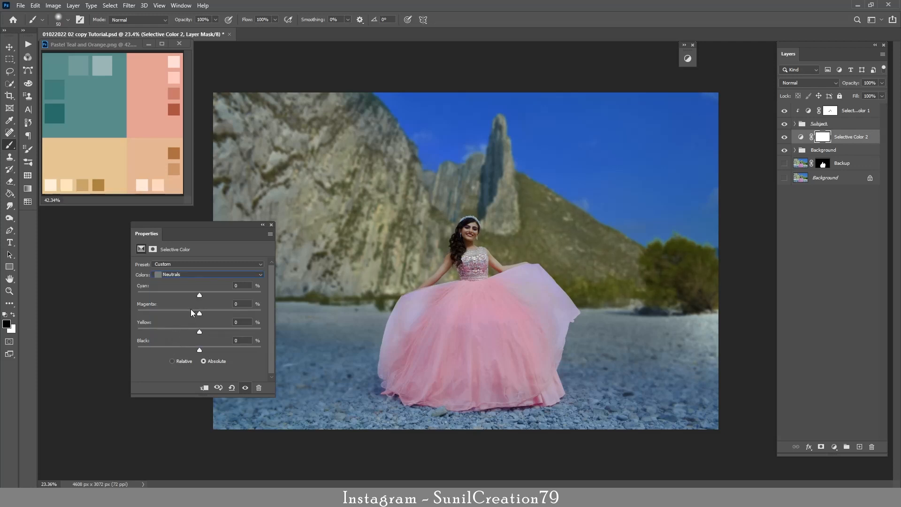
drag(201, 315, 199, 297)
click(241, 287)
scroll(240, 287, down, 1)
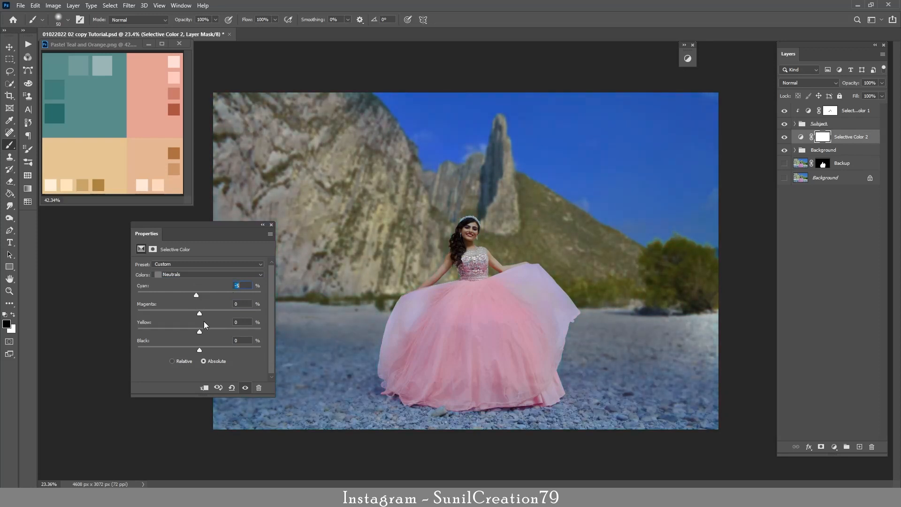
drag(200, 332, 193, 350)
click(240, 323)
scroll(240, 323, up, 2)
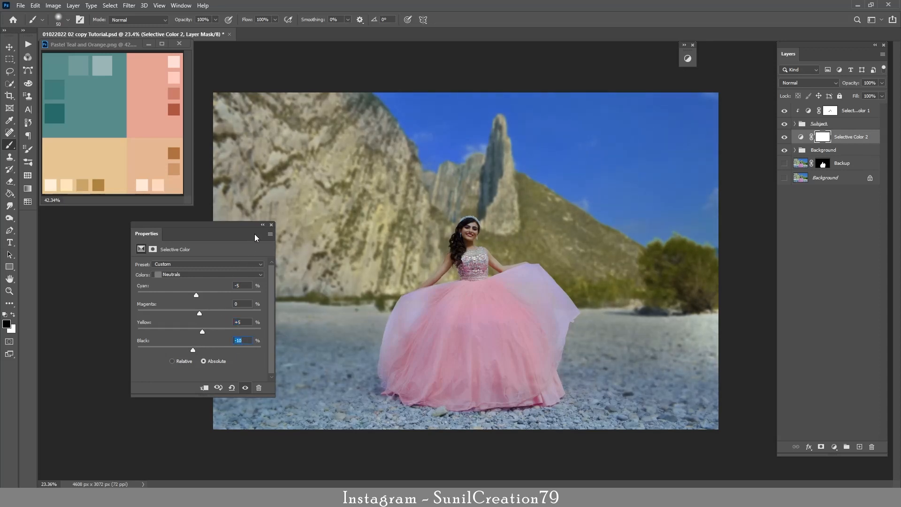
click(263, 224)
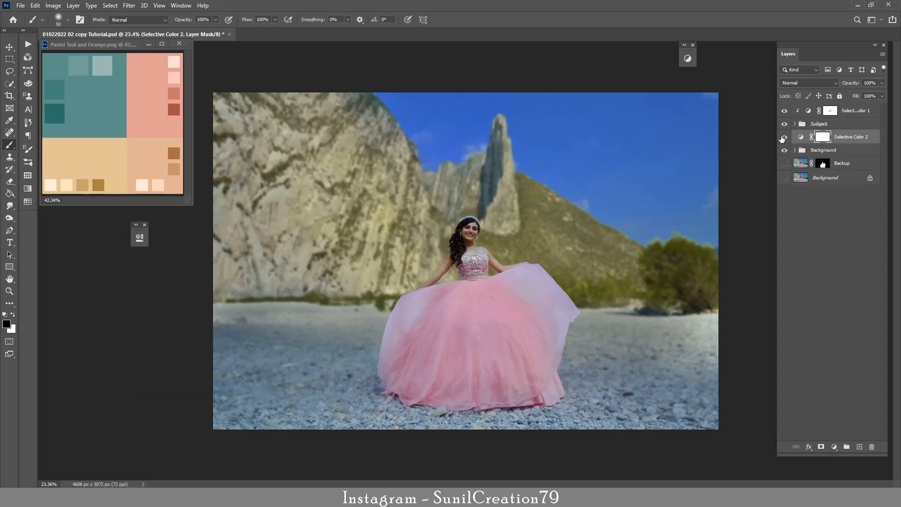
click(783, 137)
click(783, 138)
click(784, 138)
click(784, 137)
- Add another Selective Color adjustment above Selective Color 2 with Cyans at Cyan -61, Magenta -58, Yellow +76 and Black +28
click(834, 446)
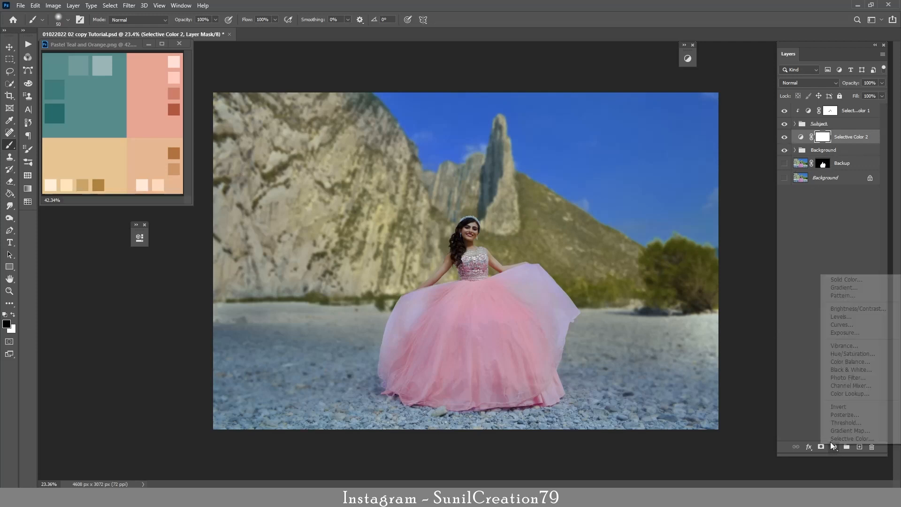
click(840, 432)
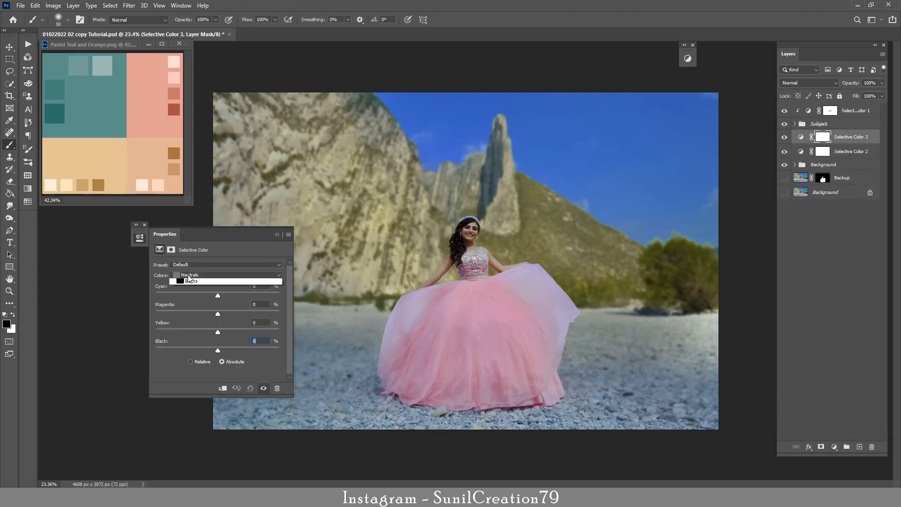
click(205, 275)
click(196, 310)
drag(217, 296, 240, 352)
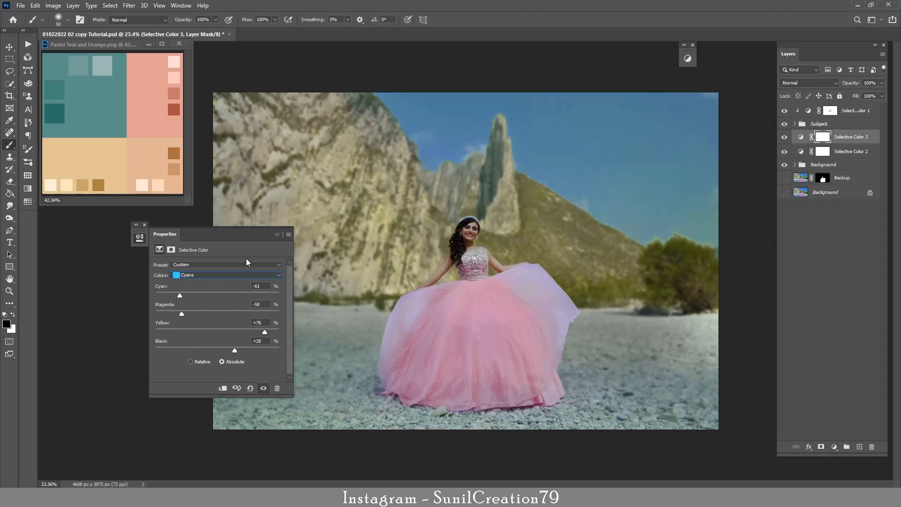
click(277, 234)
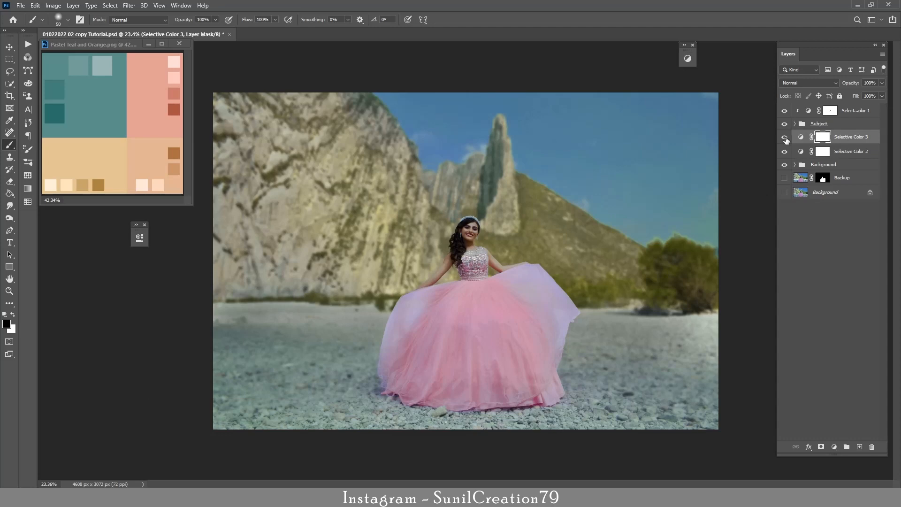
click(784, 137)
click(784, 137)
click(784, 137)
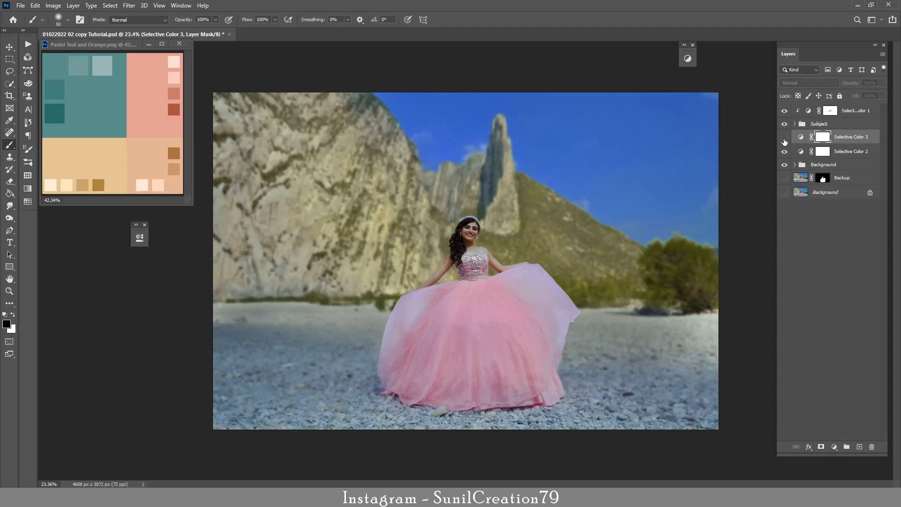
click(784, 137)
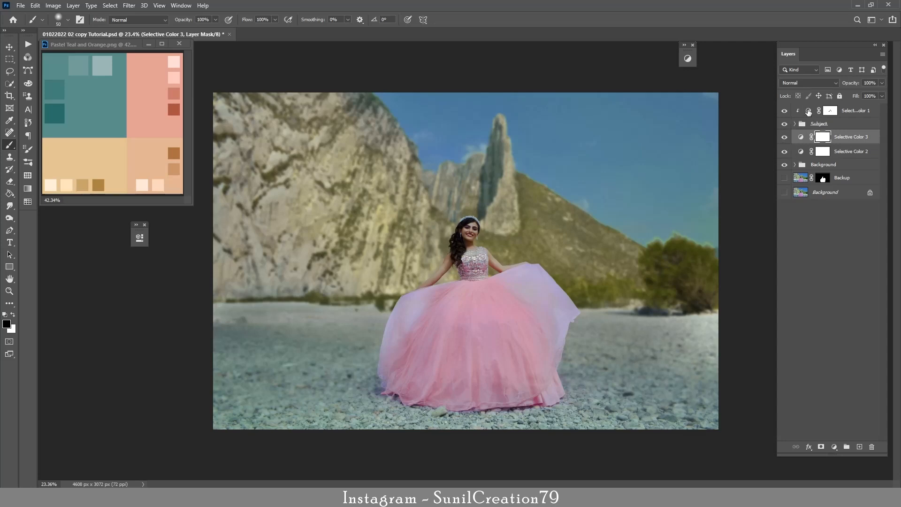
- Add a Color Balance adjustment above Selective Color 1 and clip it to the Subject group
click(806, 114)
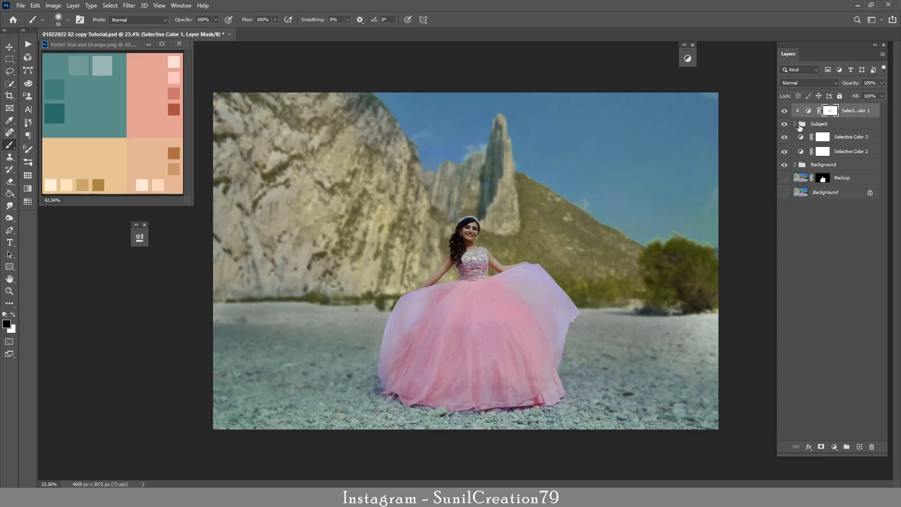
click(834, 446)
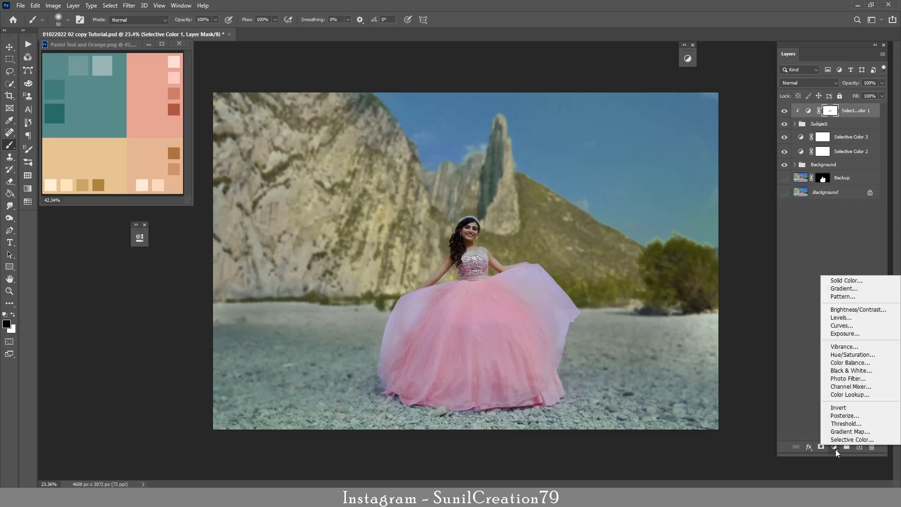
click(849, 362)
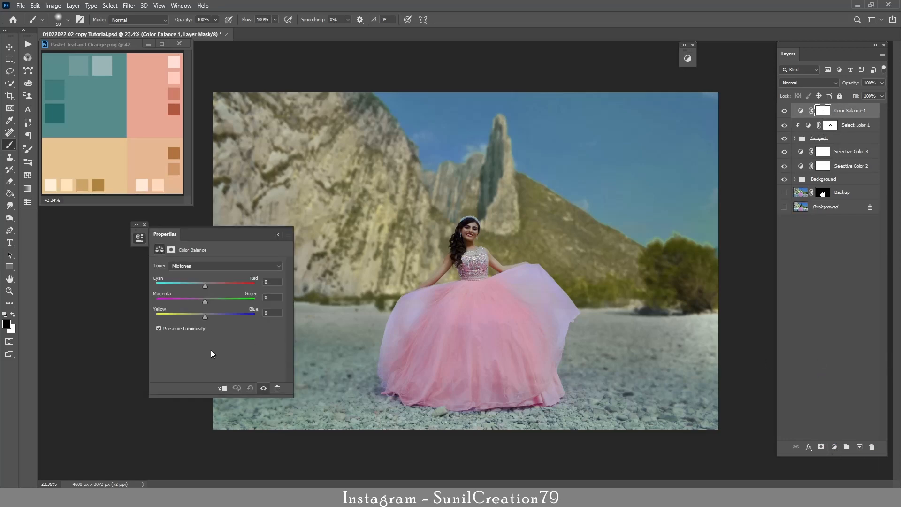
click(221, 388)
drag(215, 237, 158, 258)
- Set the Color Balance highlights to Cyan-Red +10 and Magenta-Green -5, shift Yellow-Blue toward yellow, and compare before and after
click(169, 287)
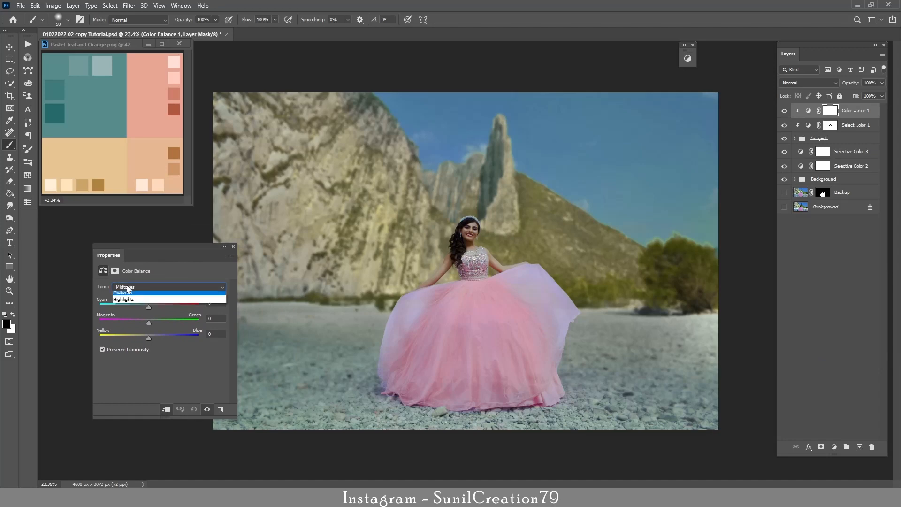
click(143, 304)
drag(149, 309, 144, 341)
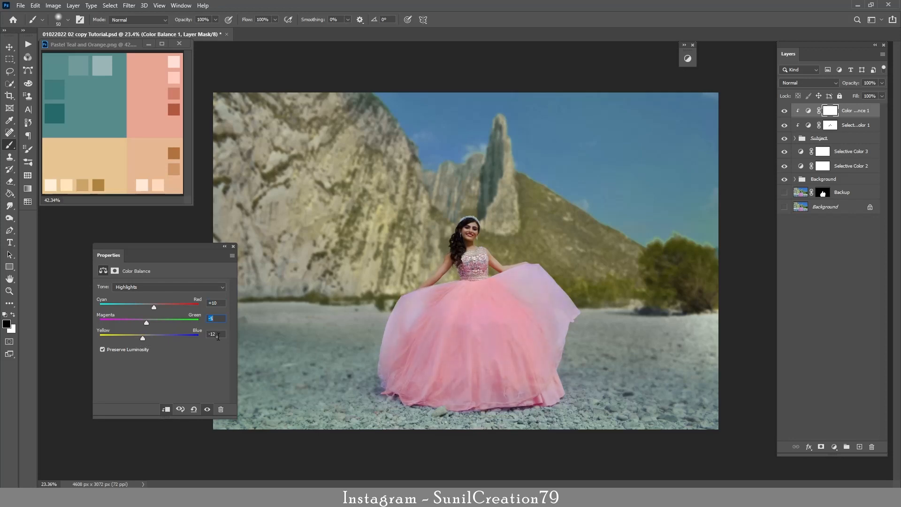
click(219, 337)
scroll(218, 336, down, 2)
click(225, 247)
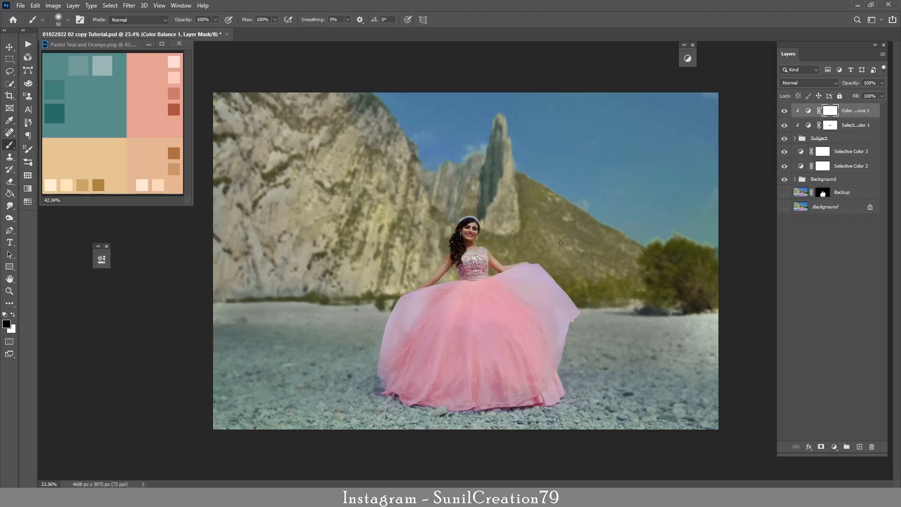
click(784, 111)
click(784, 111)
- Add a Curves adjustment above Selective Color 3 and raise its RGB black point to output 18
click(837, 157)
click(834, 447)
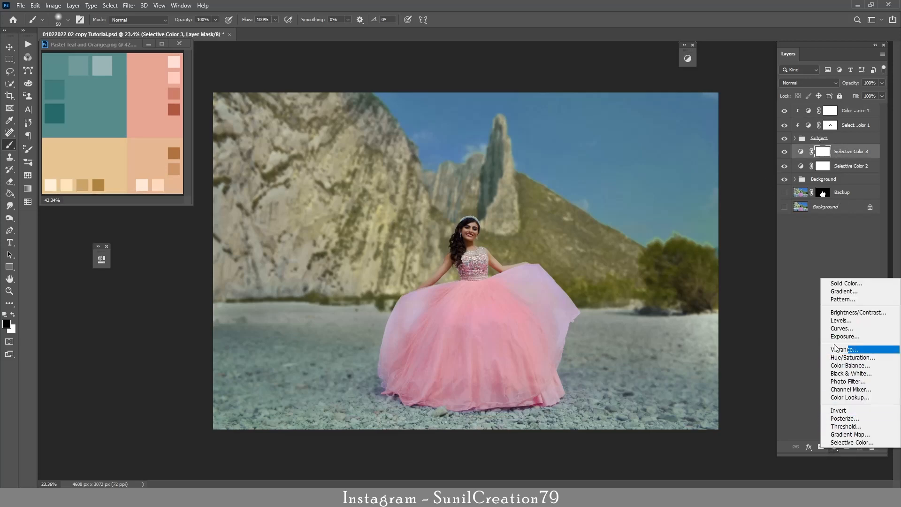
click(844, 349)
drag(170, 418, 170, 445)
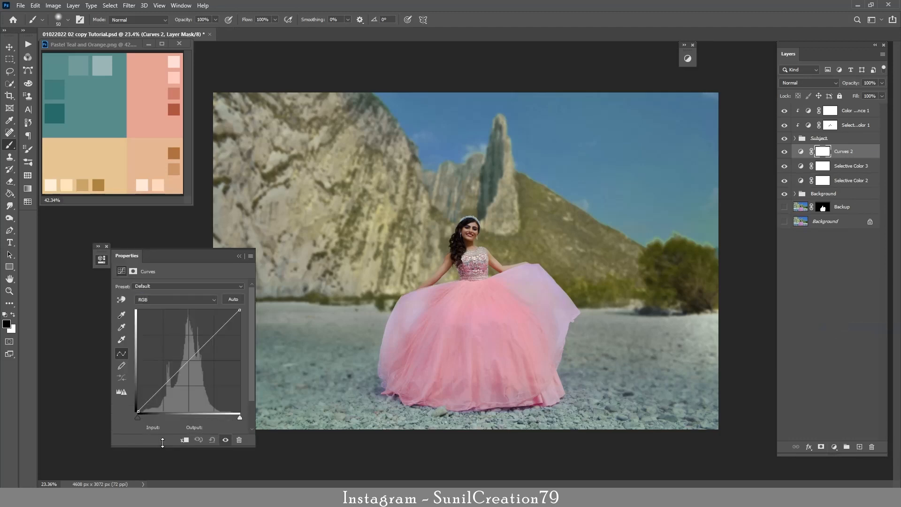
drag(147, 409, 148, 401)
key(Up)
key(Up)
key(Up)
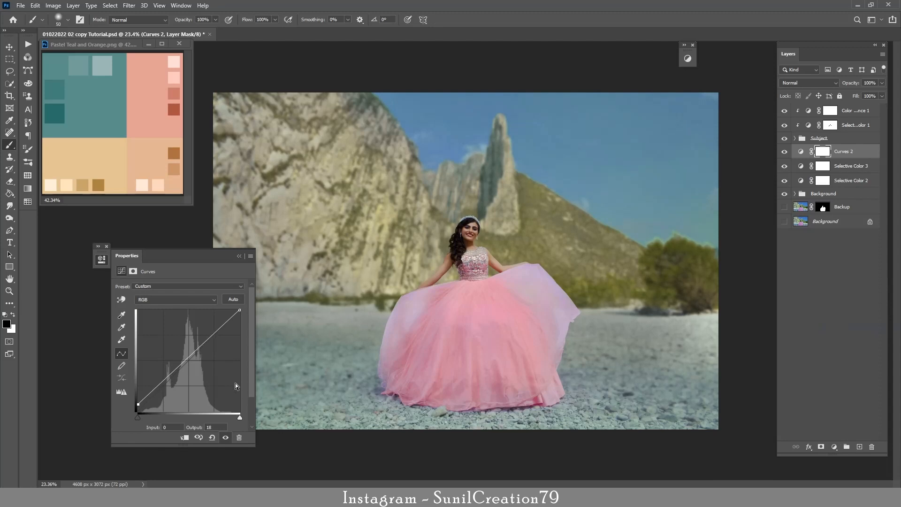
- Reduce the Curves 2 layer's opacity to 65% and compare the image with and without it
click(239, 257)
click(784, 152)
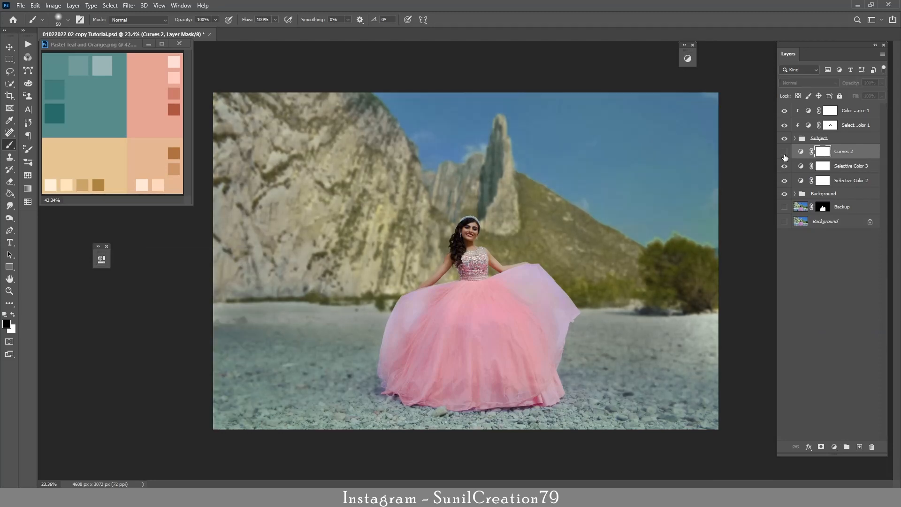
click(784, 152)
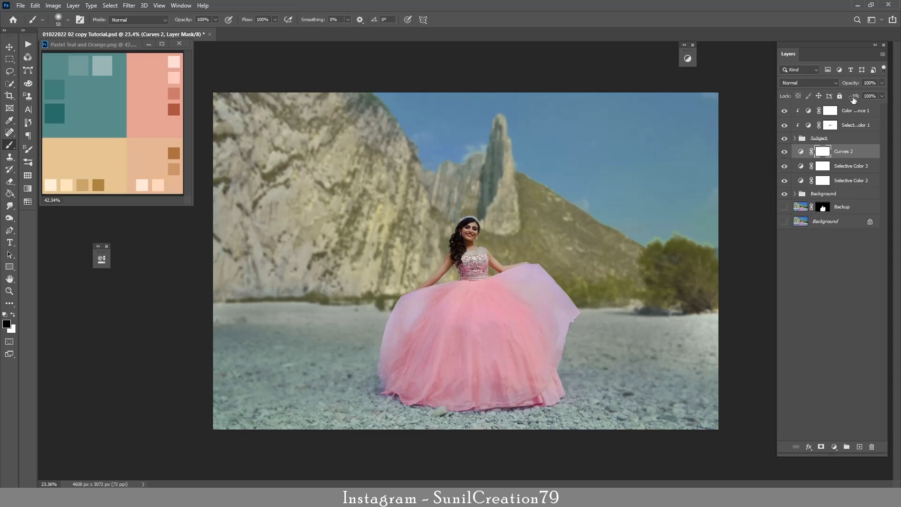
drag(859, 84, 854, 85)
drag(854, 85, 841, 88)
click(784, 153)
click(784, 153)
click(785, 153)
click(785, 154)
- Enlarge the brush to 800, paint black over the rocky ground on the Curves 2 mask, and compare before and after
key(bracketright)
key(bracketright)
key(bracketright)
key(bracketright)
key(bracketright)
key(bracketright)
key(bracketright)
key(bracketright)
key(bracketright)
key(bracketright)
key(bracketright)
key(bracketright)
key(bracketright)
key(bracketright)
key(bracketright)
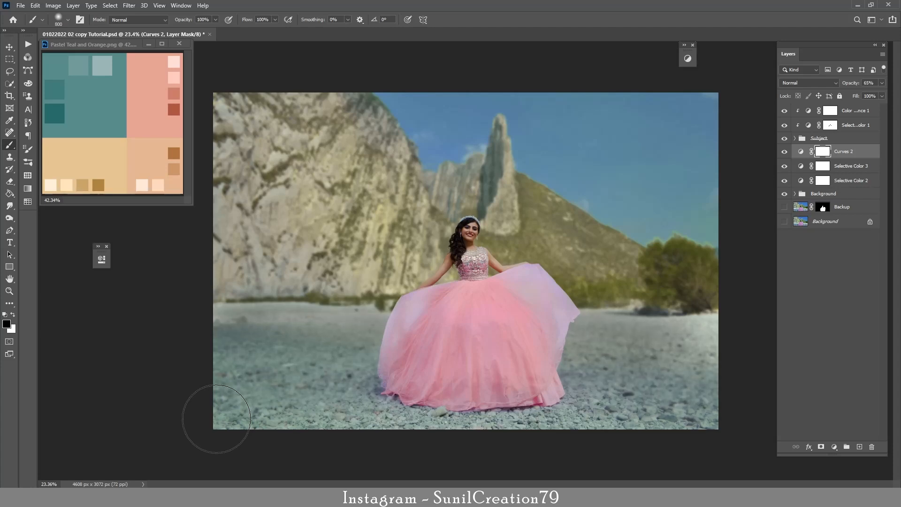
click(785, 153)
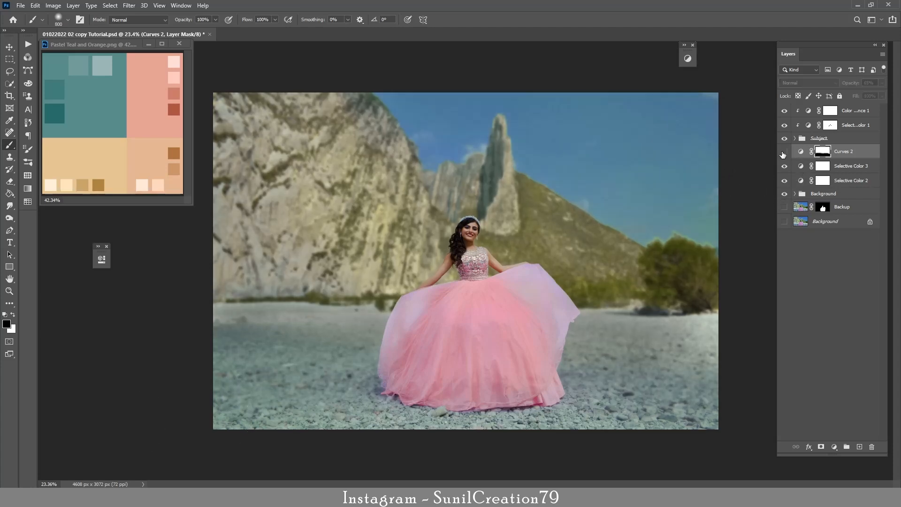
click(784, 151)
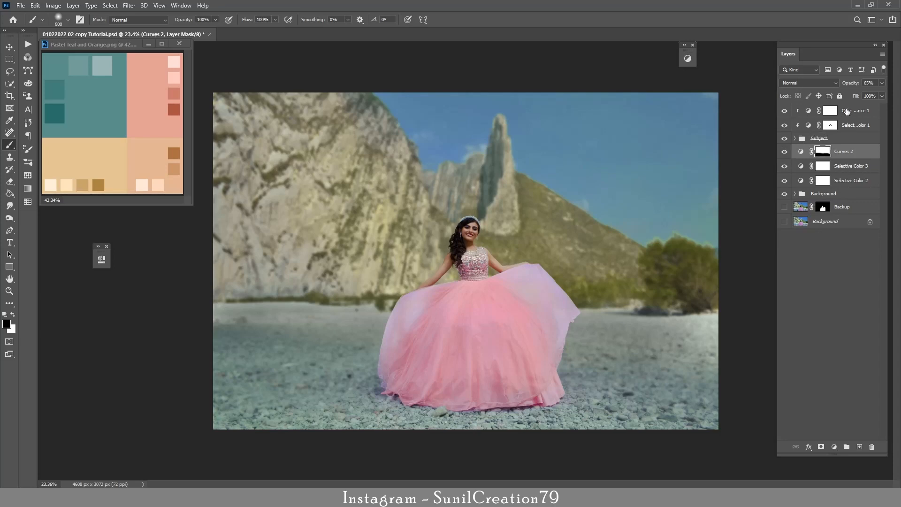
- Add a clipped Curves adjustment above Color Balance 1, shape a slight RGB S-curve with a shadow point at input 62, output 57, and compare
click(847, 110)
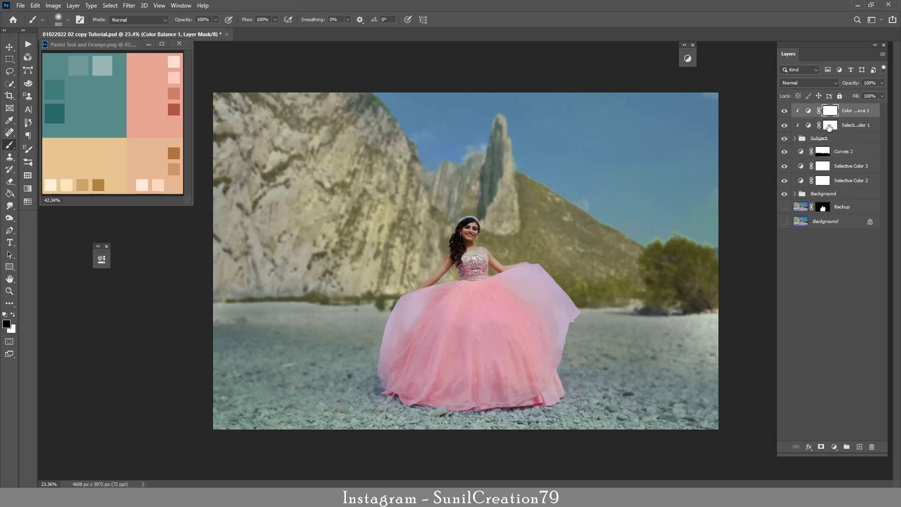
click(834, 448)
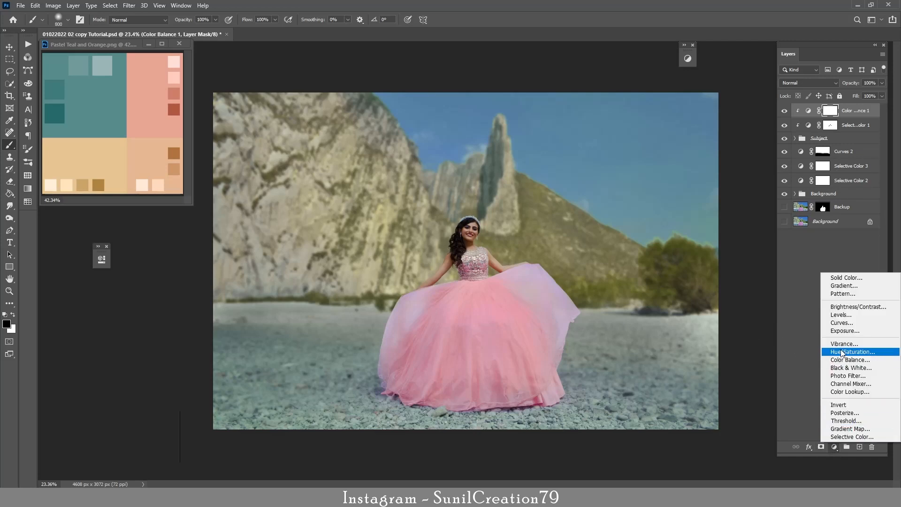
click(840, 324)
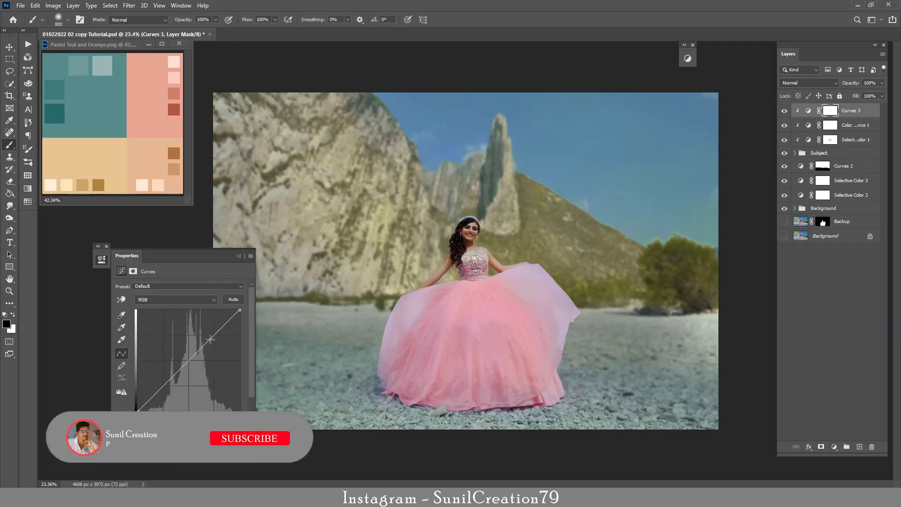
drag(210, 339, 214, 332)
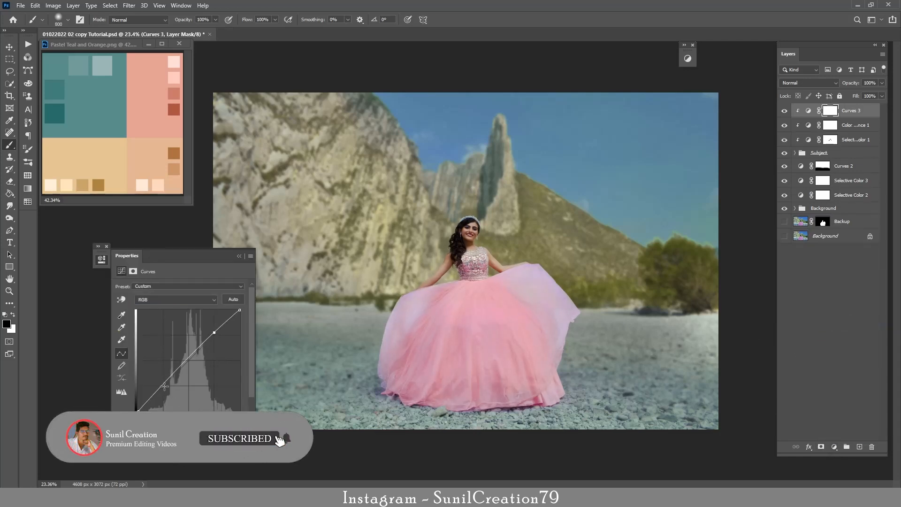
click(161, 388)
drag(161, 387, 163, 389)
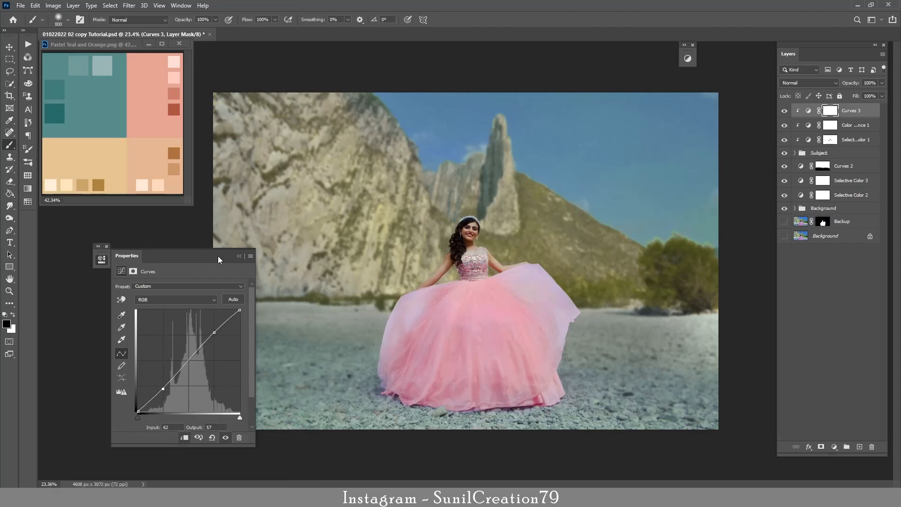
click(238, 255)
click(784, 111)
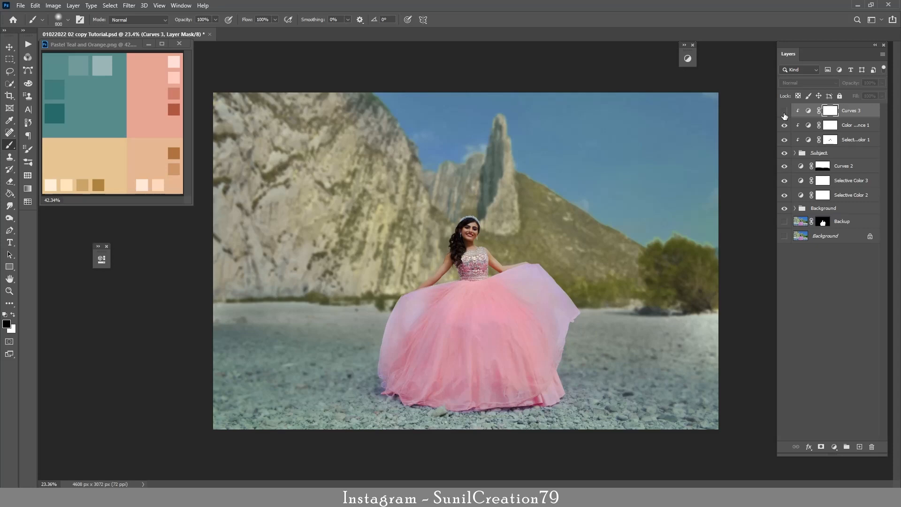
click(784, 112)
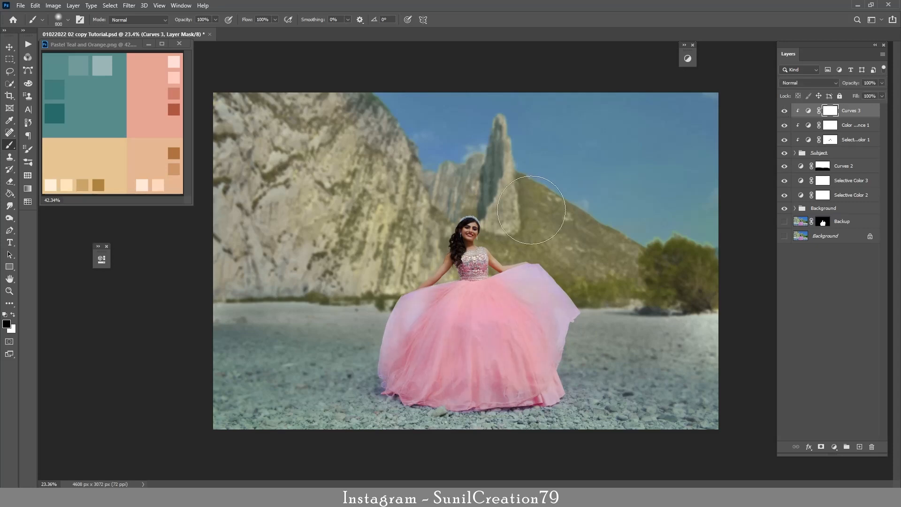
- Examine the subject up close, then view the Background and Subject groups separately and inspect the Subject group's layers
key(z)
drag(475, 245, 523, 253)
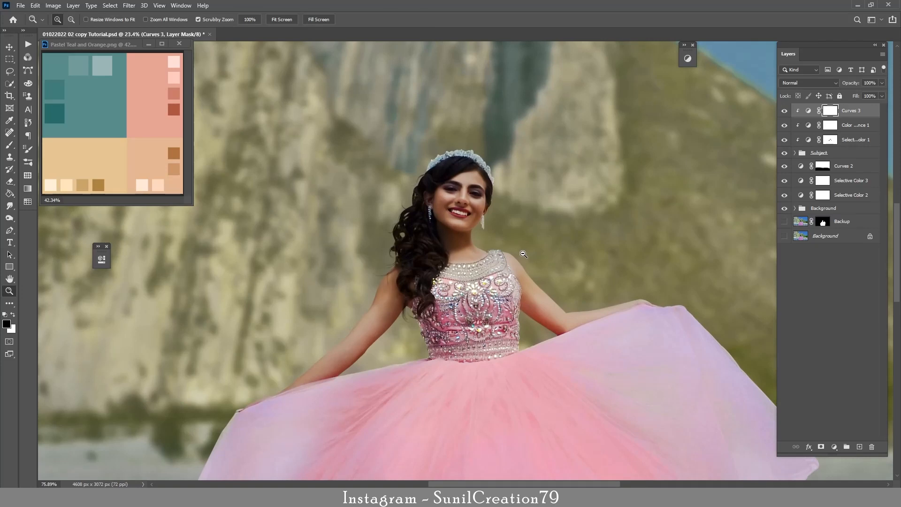
mouse_move(522, 257)
mouse_down()
mouse_move(483, 291)
mouse_move(492, 302)
mouse_up()
key(b)
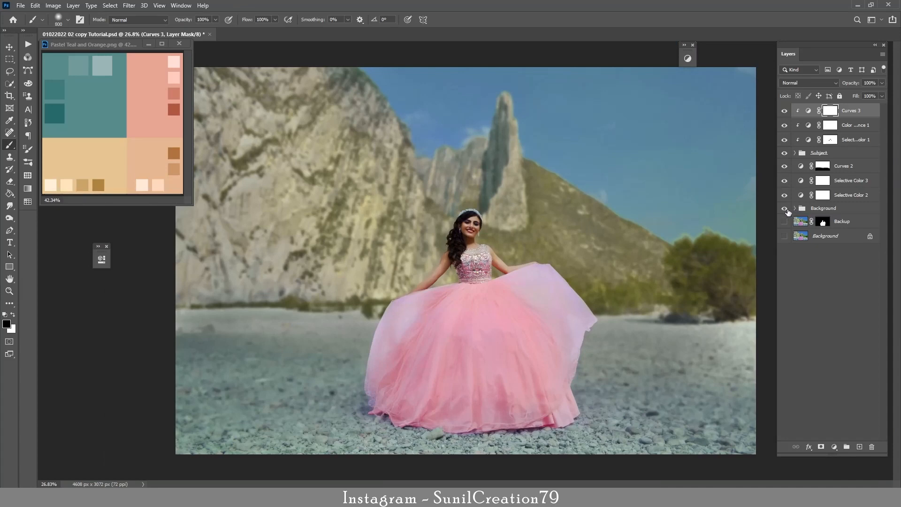
alt+click(785, 212)
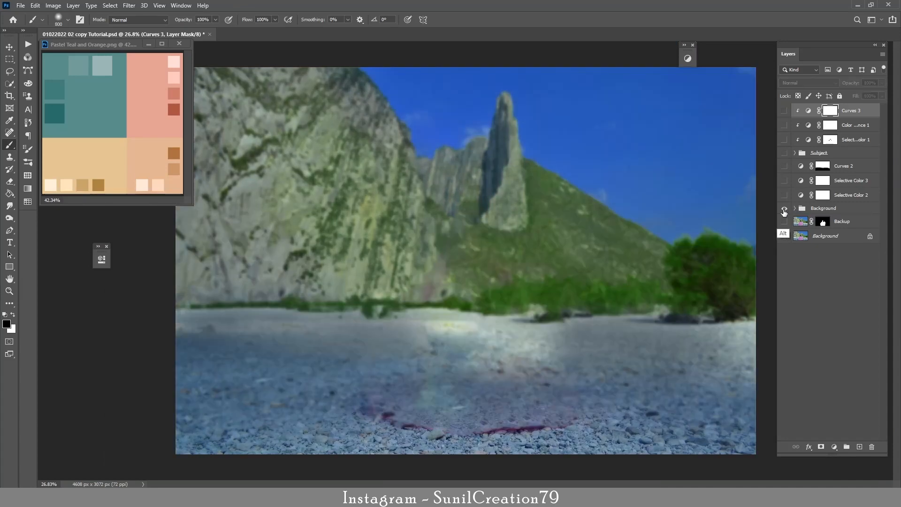
alt+click(785, 211)
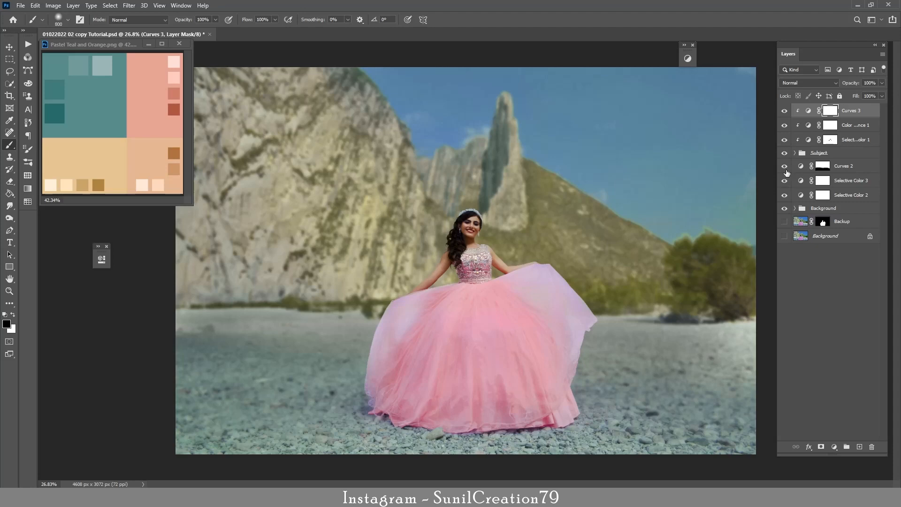
click(784, 153)
click(784, 153)
click(794, 153)
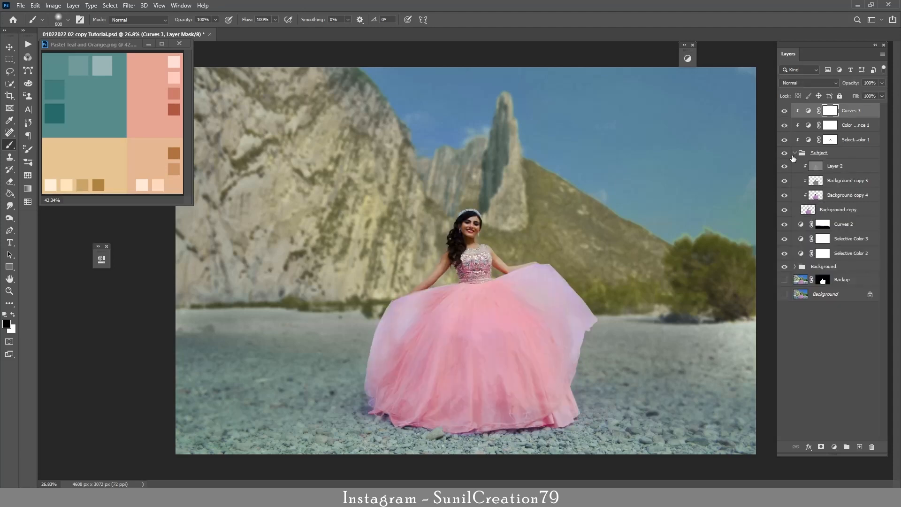
click(793, 154)
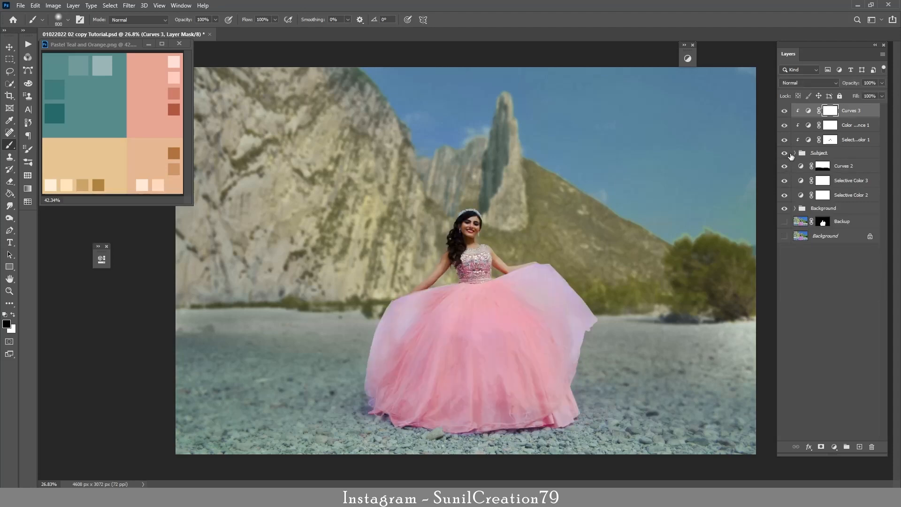
- Hide Curves 3, Color Balance 1, Selective Color 1, Curves 2, Selective Color 3 and Selective Color 2
click(784, 111)
click(784, 140)
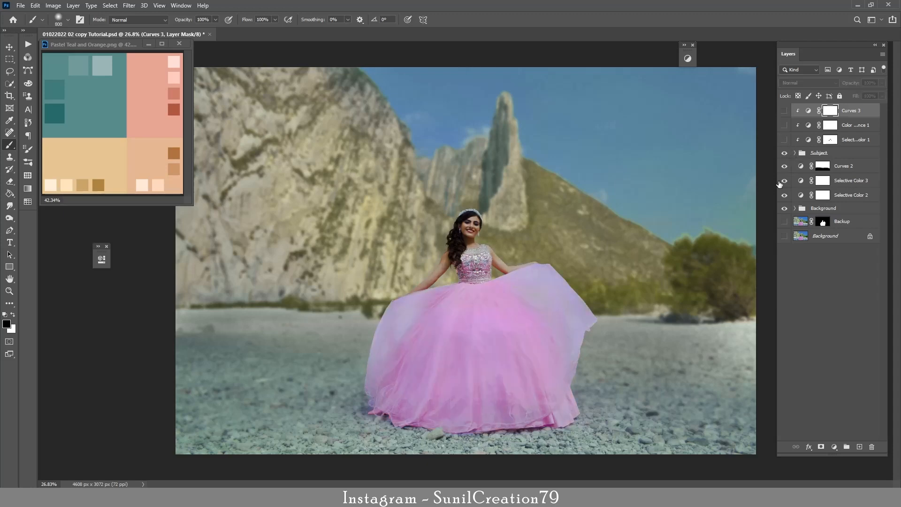
drag(784, 168, 783, 187)
click(784, 195)
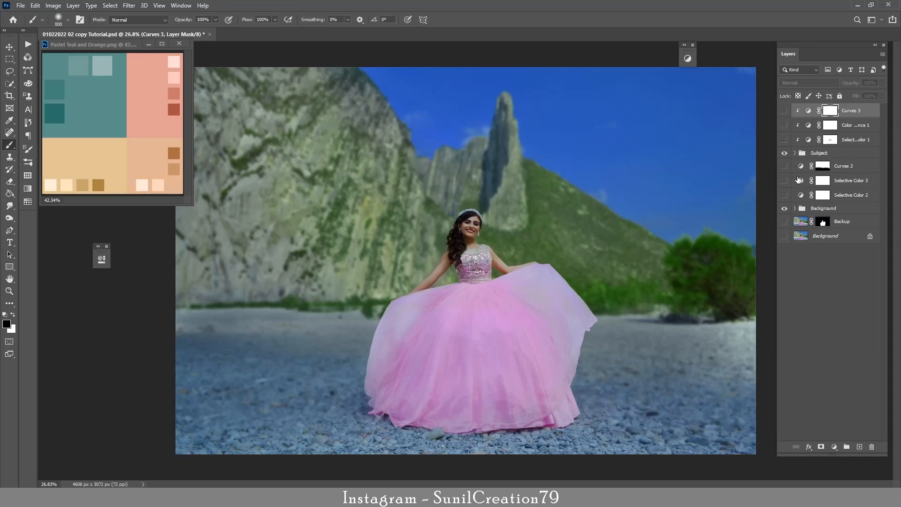
- Stamp the visible ungraded image onto a new layer at the top of the stack and show the adjustment layers again
click(826, 159)
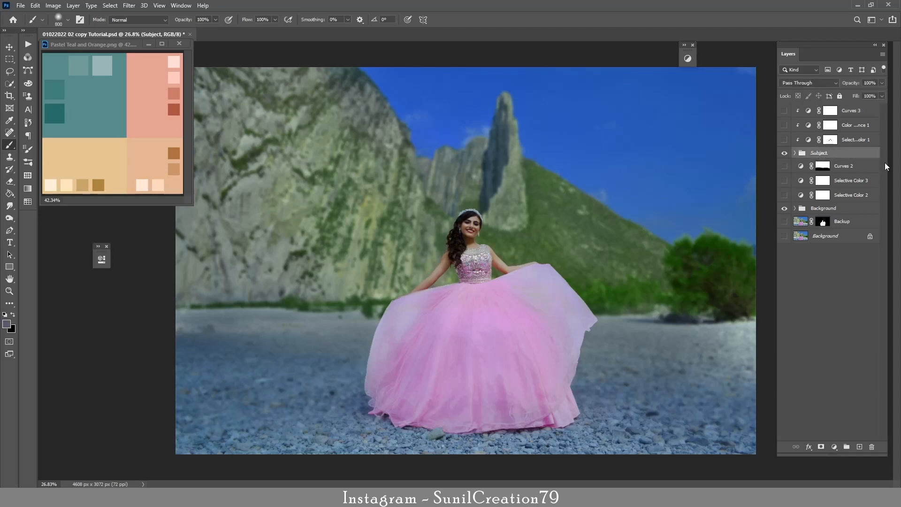
key(ctrl+shift+alt+e)
drag(832, 156, 787, 228)
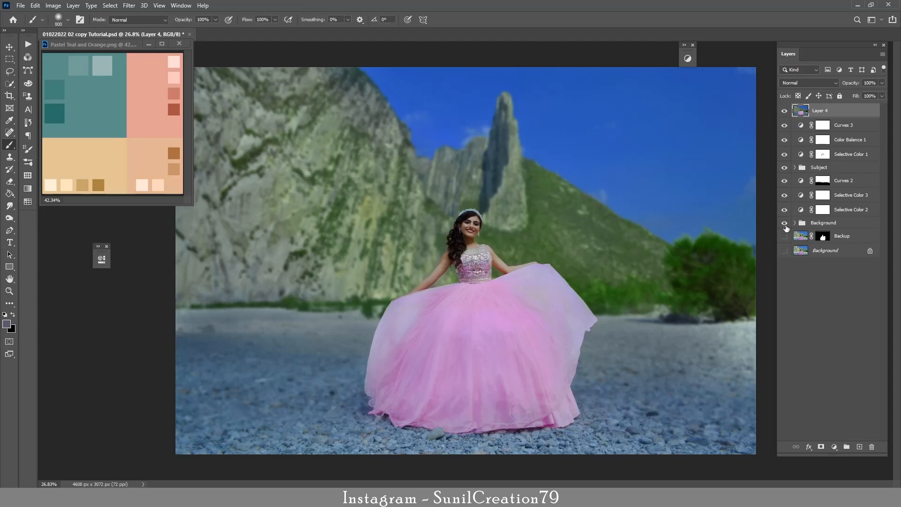
- With Layer 4 hidden, stamp the graded image onto a new layer above Curves 3, place it above Layer 4, and show both
click(784, 111)
click(845, 125)
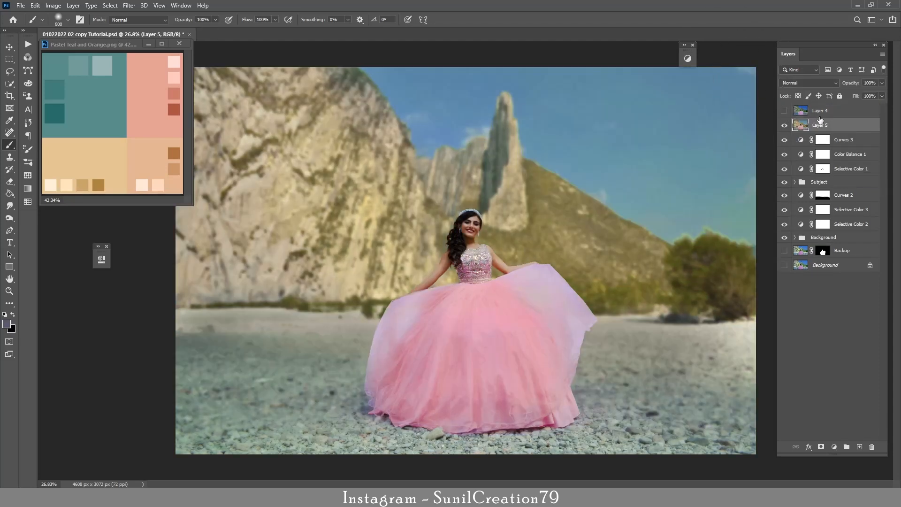
key(ctrl+shift+alt+e)
click(784, 125)
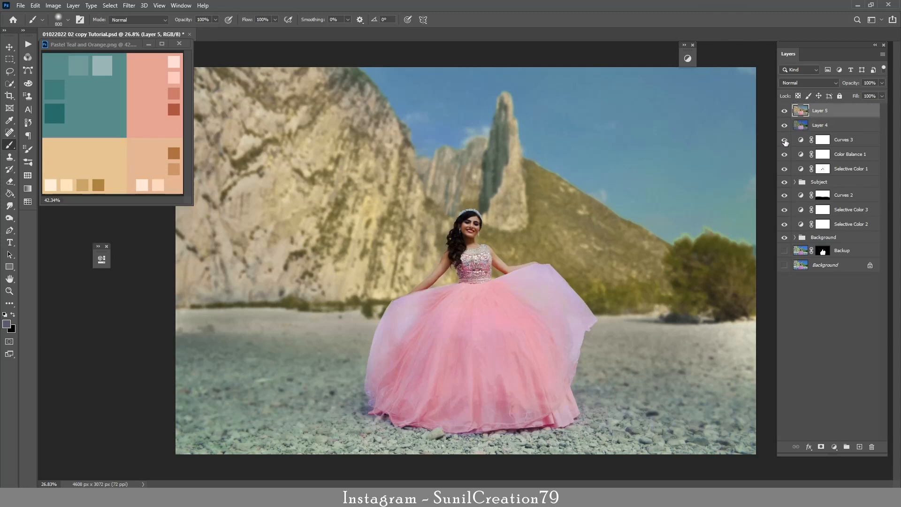
- Hide all layers below Layer 4 and toggle Layer 5 to compare the portrait before and after grading
drag(785, 142, 785, 235)
click(783, 111)
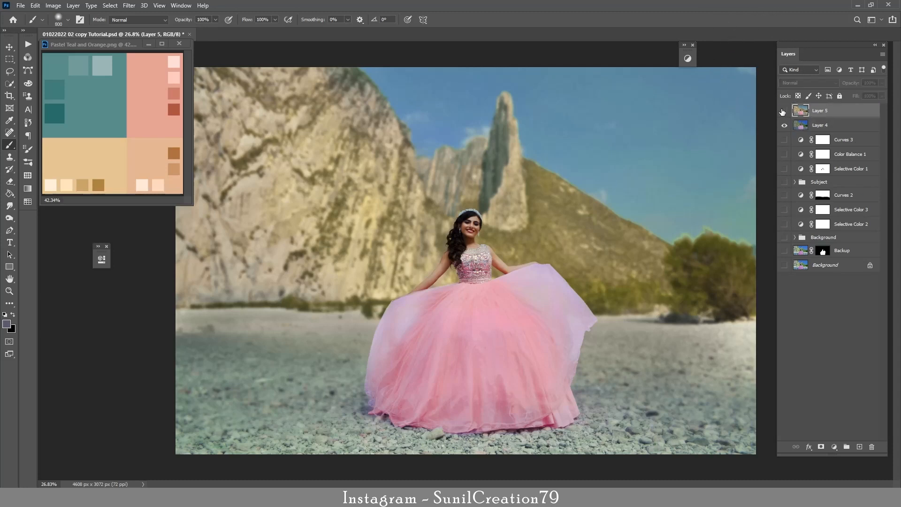
click(784, 112)
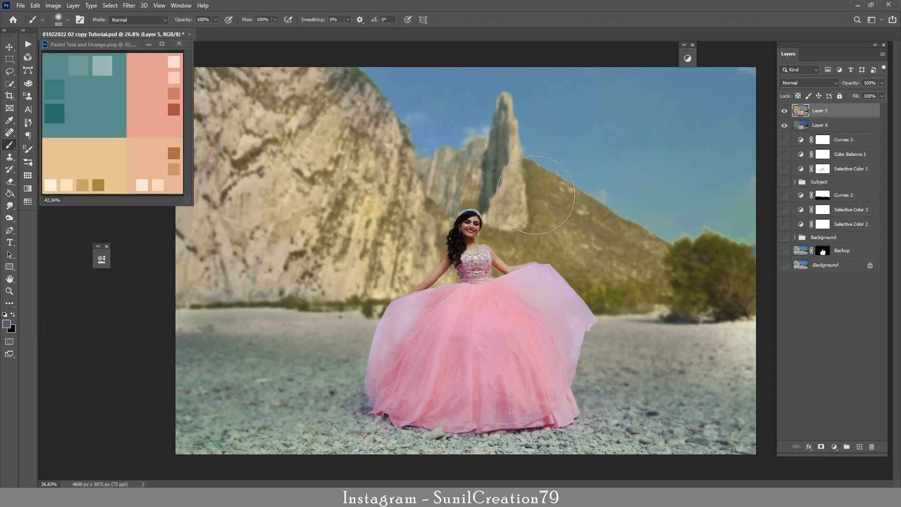
key(z)
drag(518, 212, 548, 225)
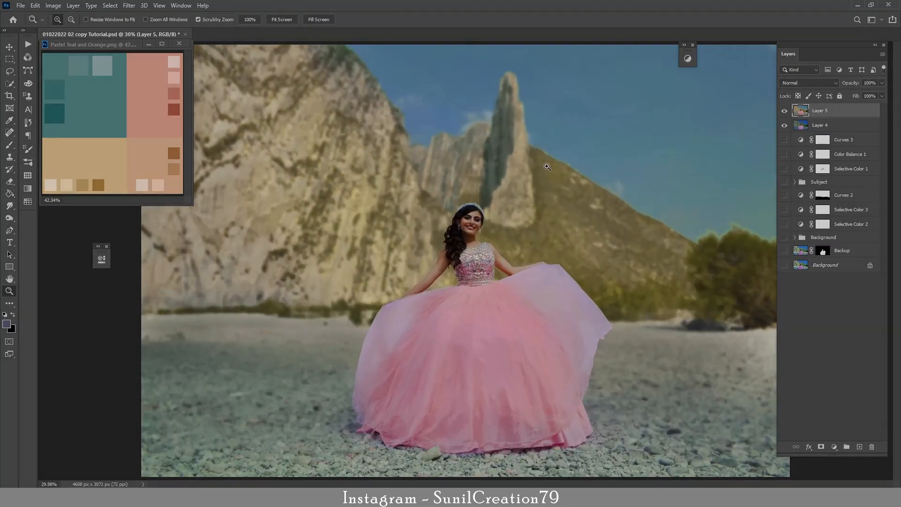